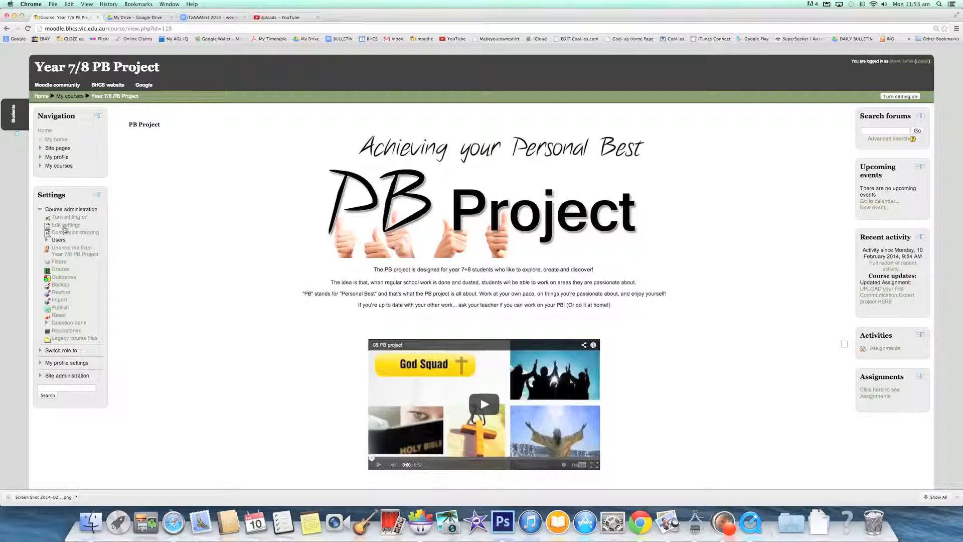
Open the auto-create groups form for the course and select members from the cohort 7BWKD - 2014
click(48, 241)
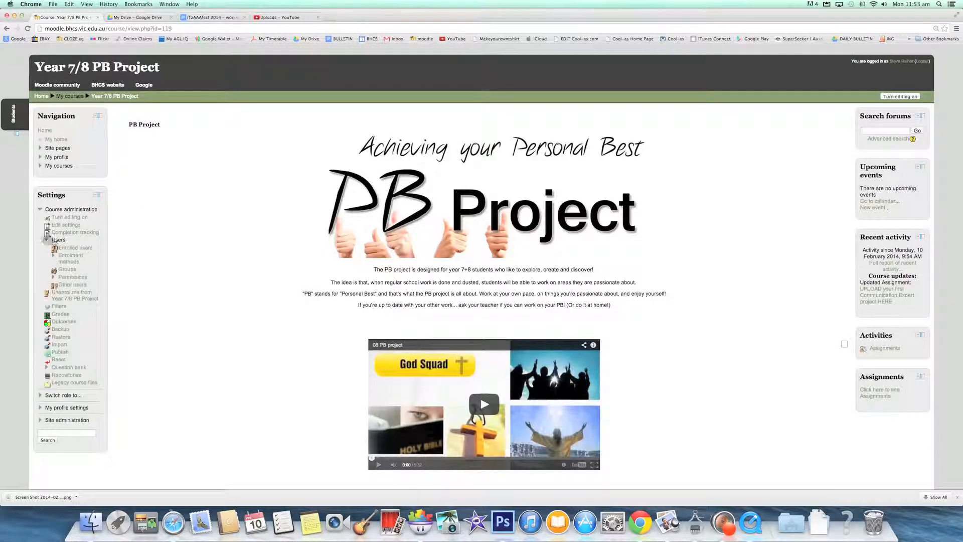
click(67, 271)
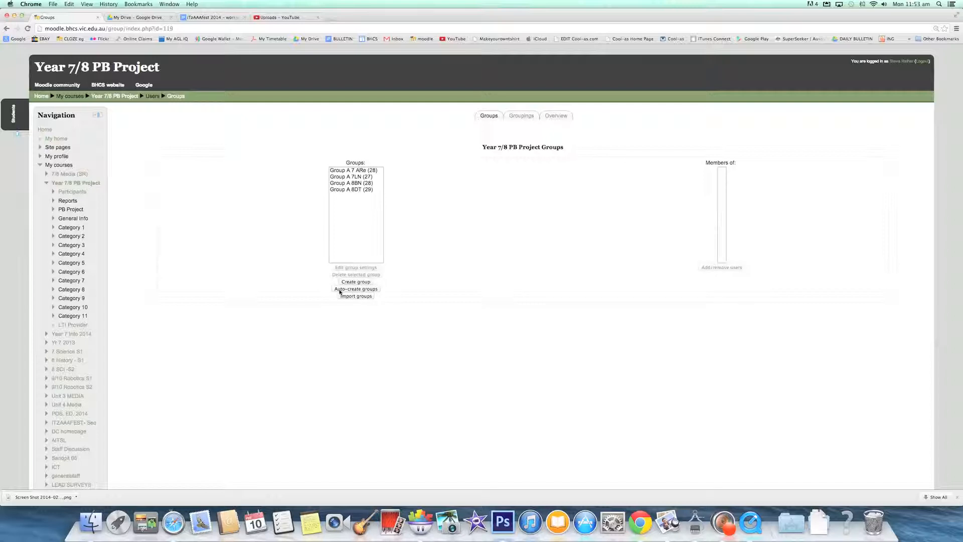
click(357, 289)
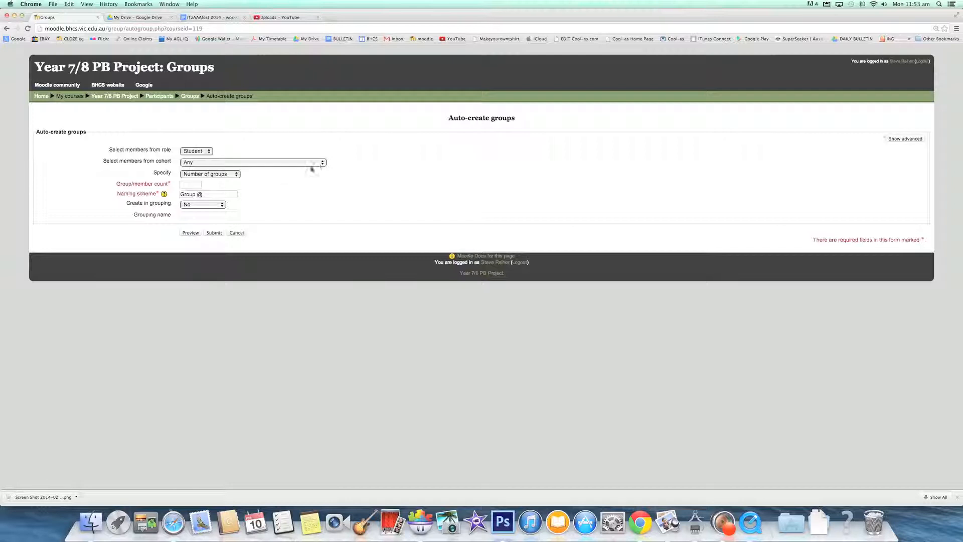
click(322, 162)
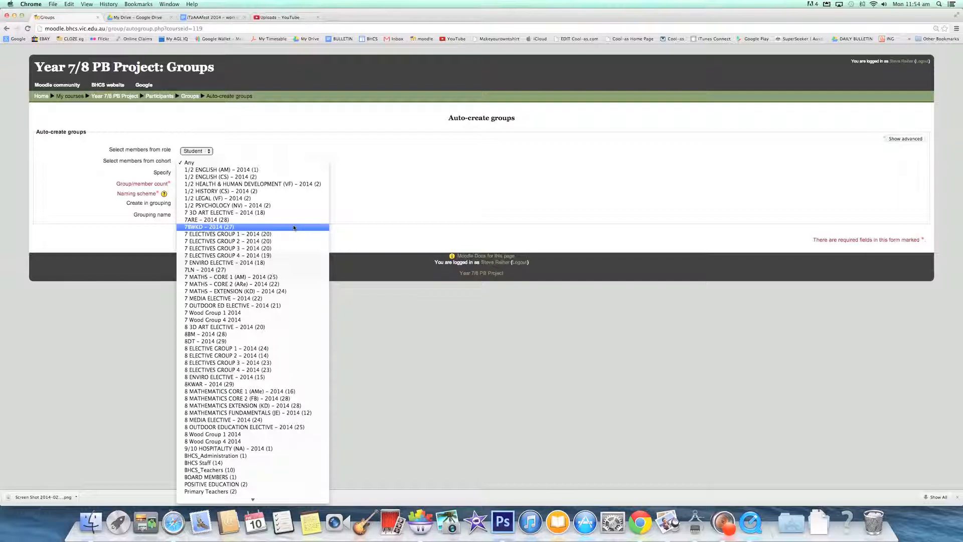
click(216, 228)
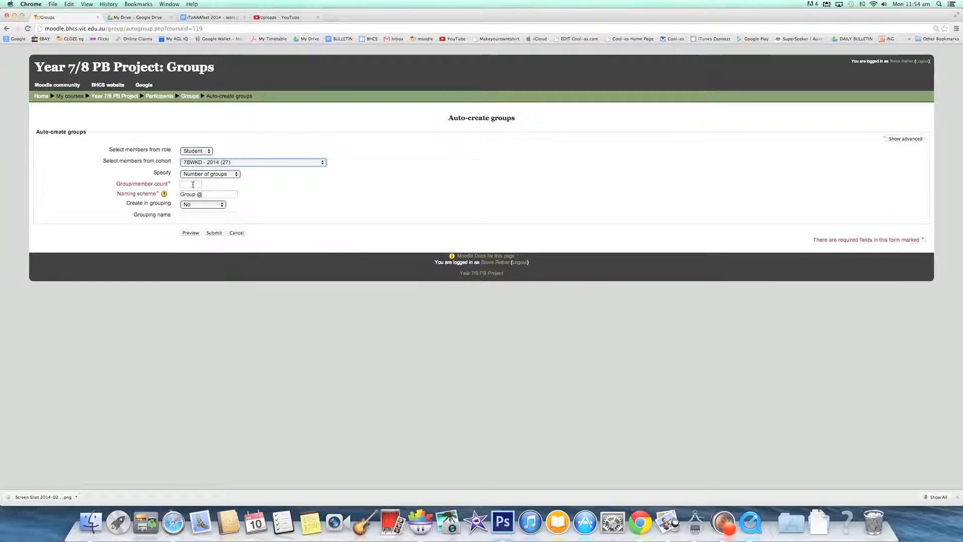
click(192, 184)
click(215, 194)
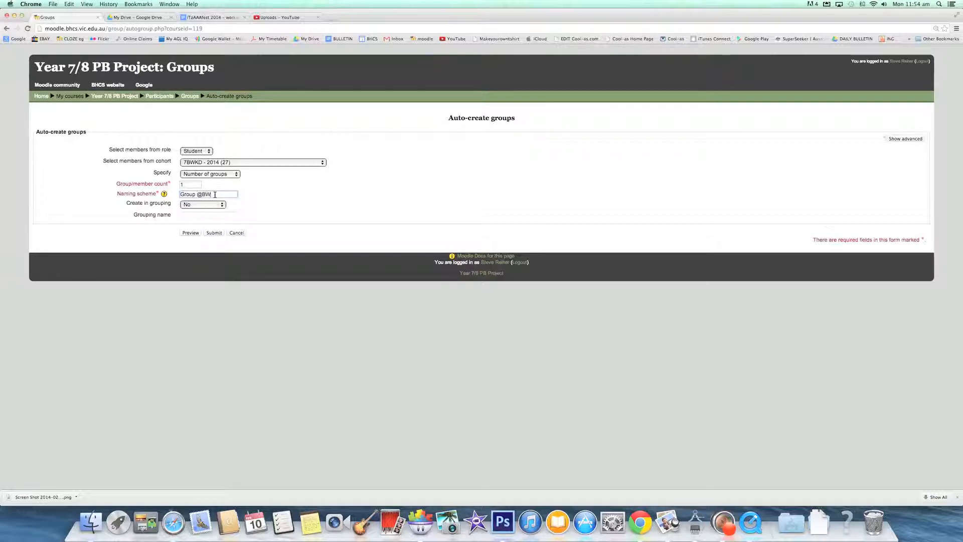
text(BWKD)
click(191, 234)
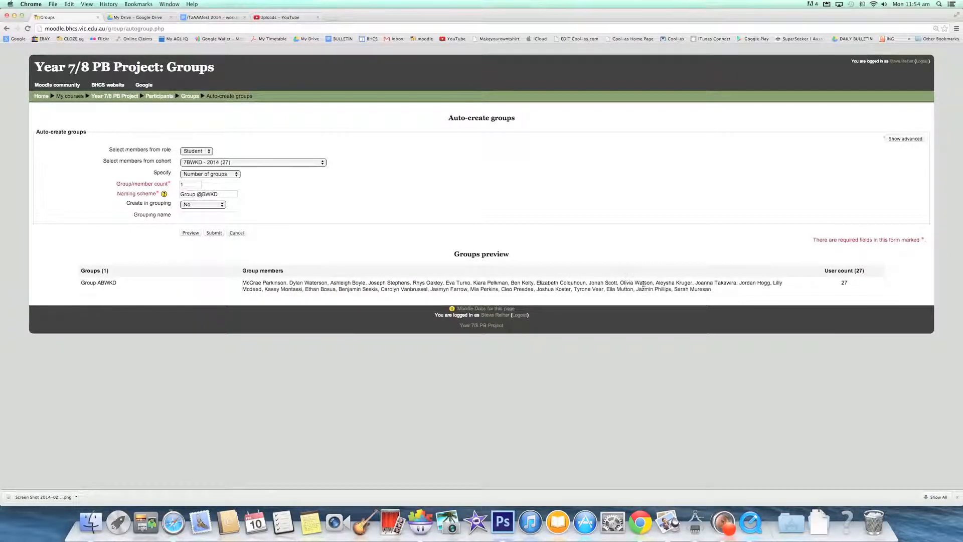
click(214, 234)
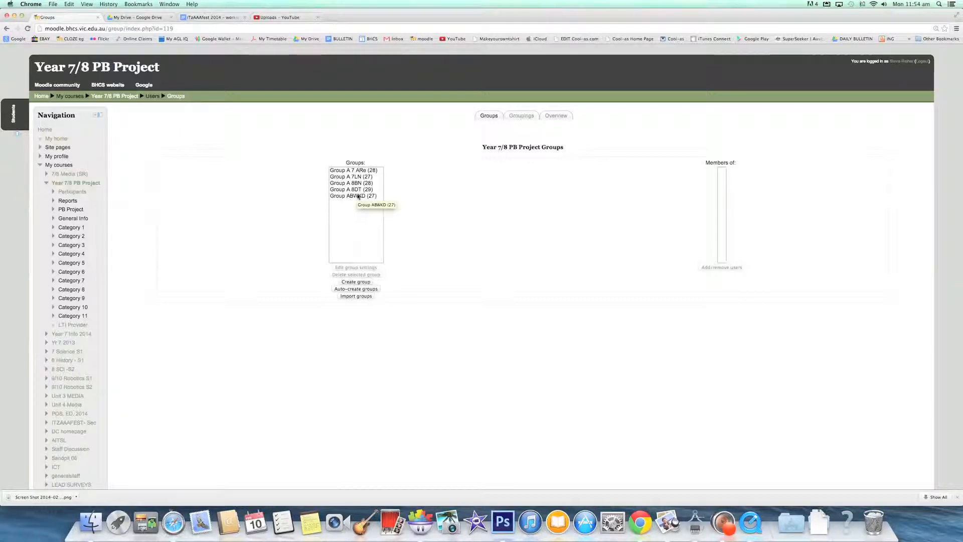
Auto-create 1 group from the cohort 8KWAR - 2014 with the naming scheme "Group @ 8KWAR"
click(368, 290)
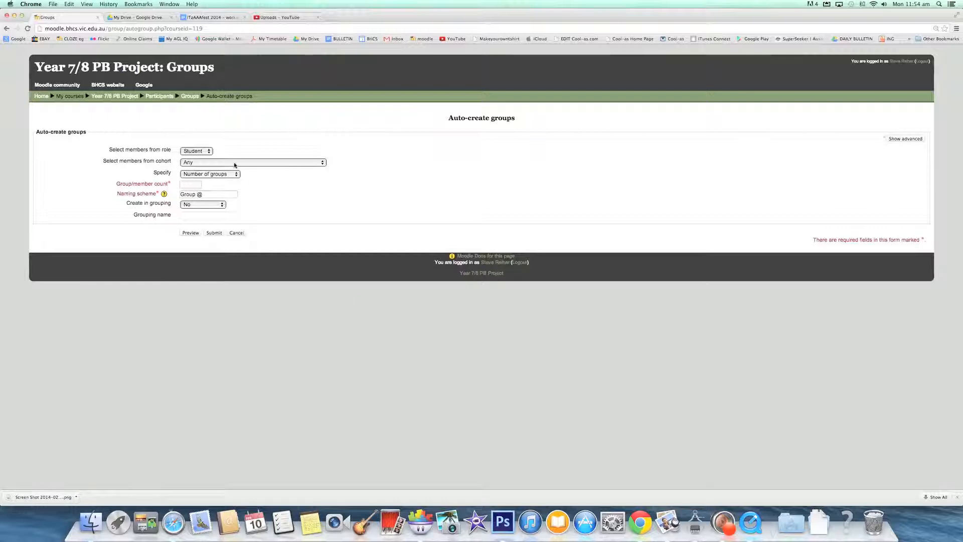
click(236, 164)
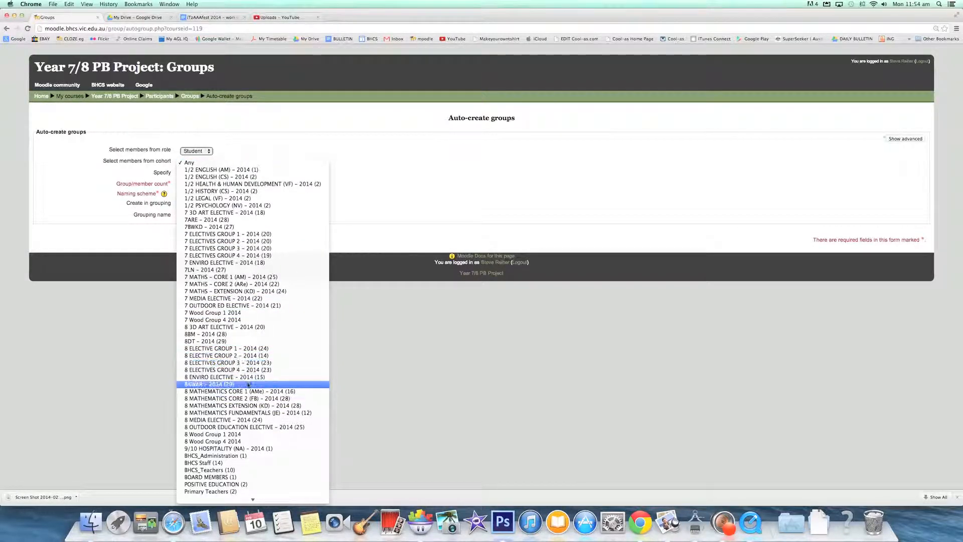
click(228, 384)
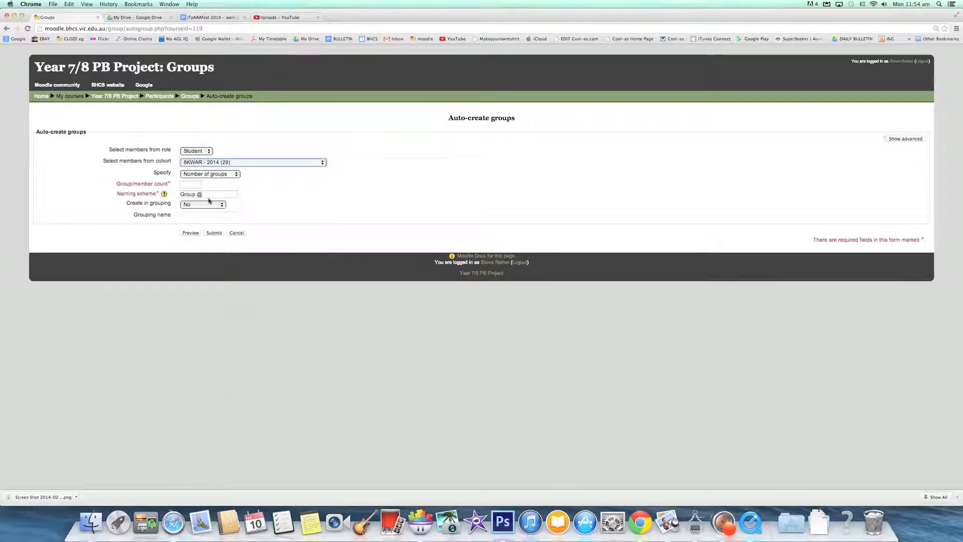
click(204, 194)
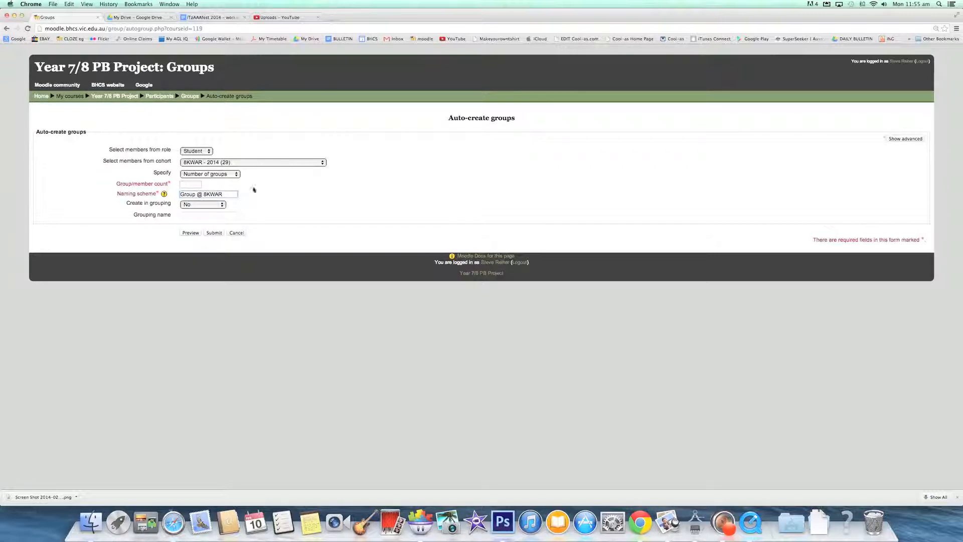
text(1)
click(216, 234)
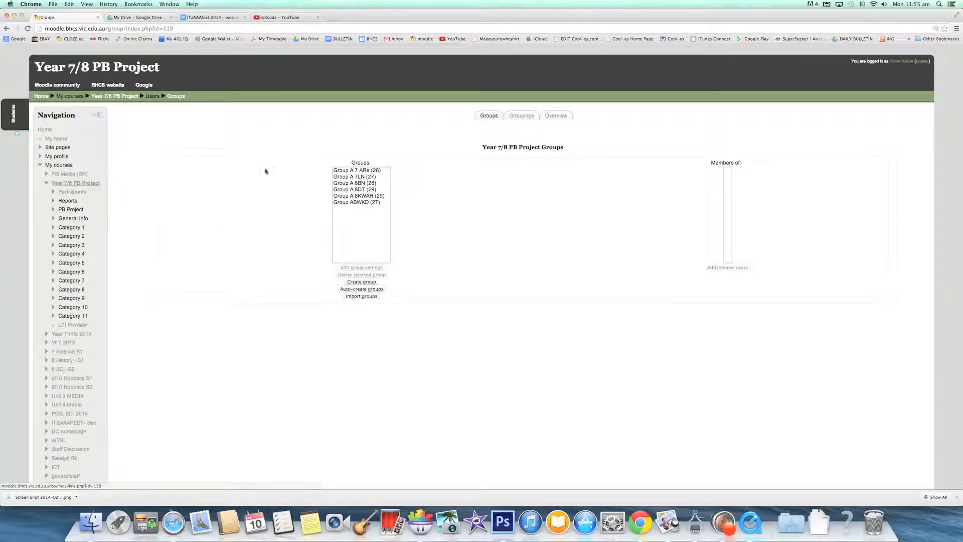
click(46, 184)
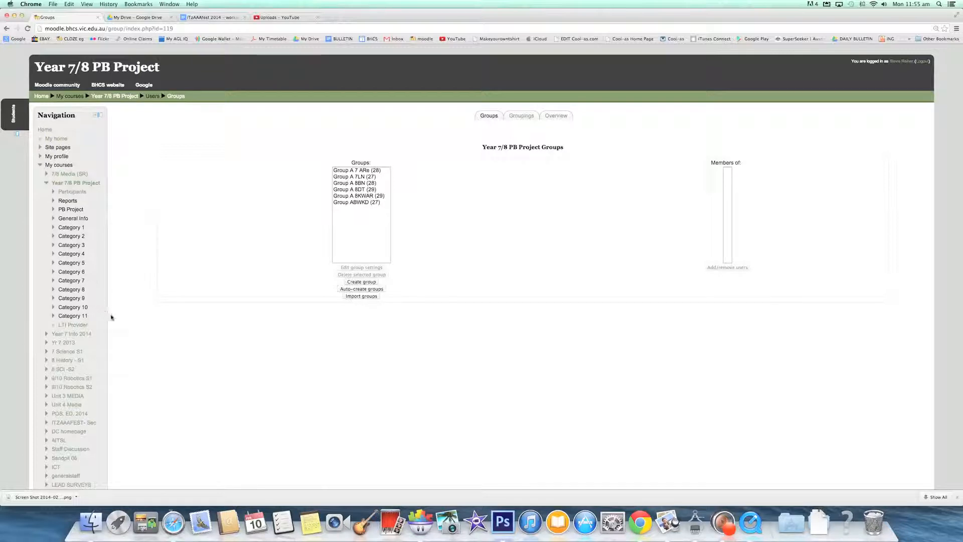
scroll(164, 333, down, 3)
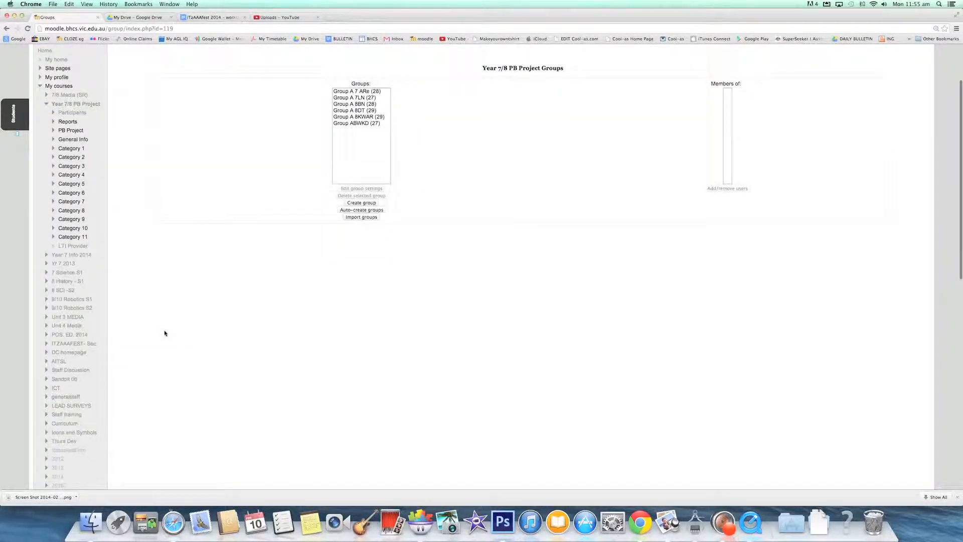
scroll(165, 333, up, 3)
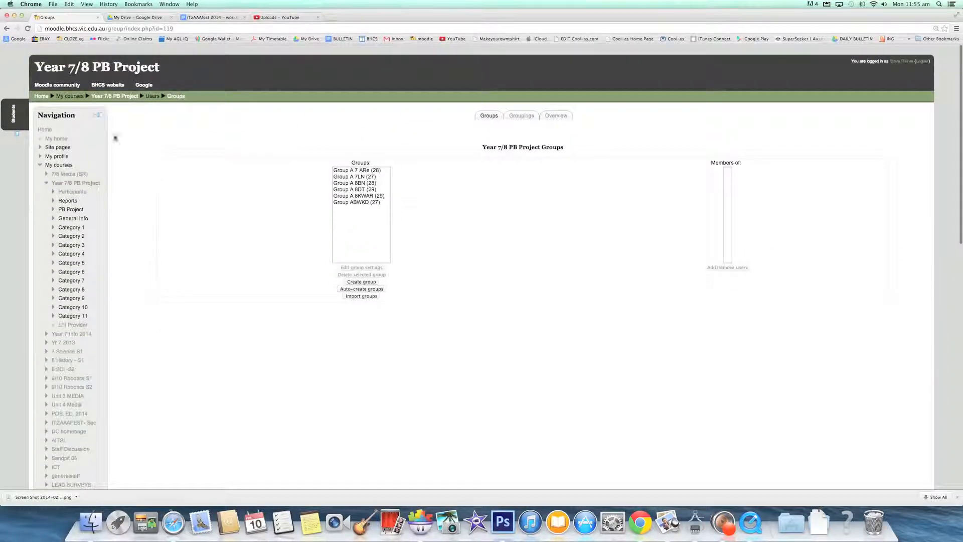
Return to the Year 7/8 PB Project course and open the first Creative Geniuses upload assignment in Category 2
click(117, 96)
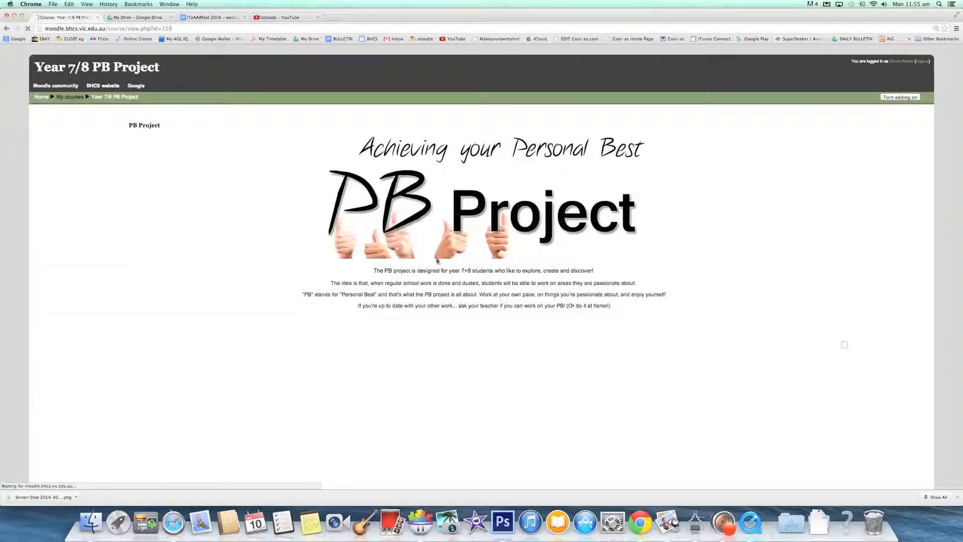
scroll(741, 431, down, 5)
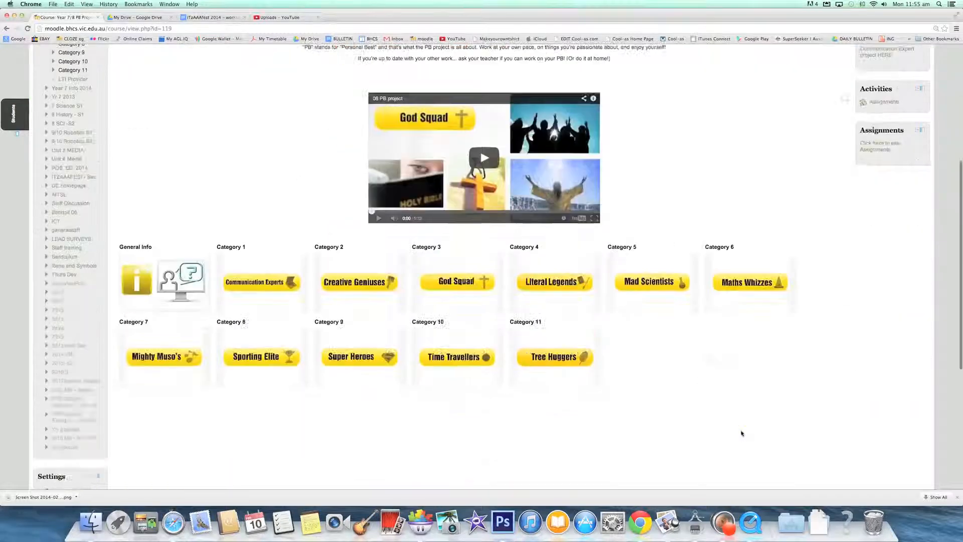
scroll(291, 236, down, 2)
click(348, 236)
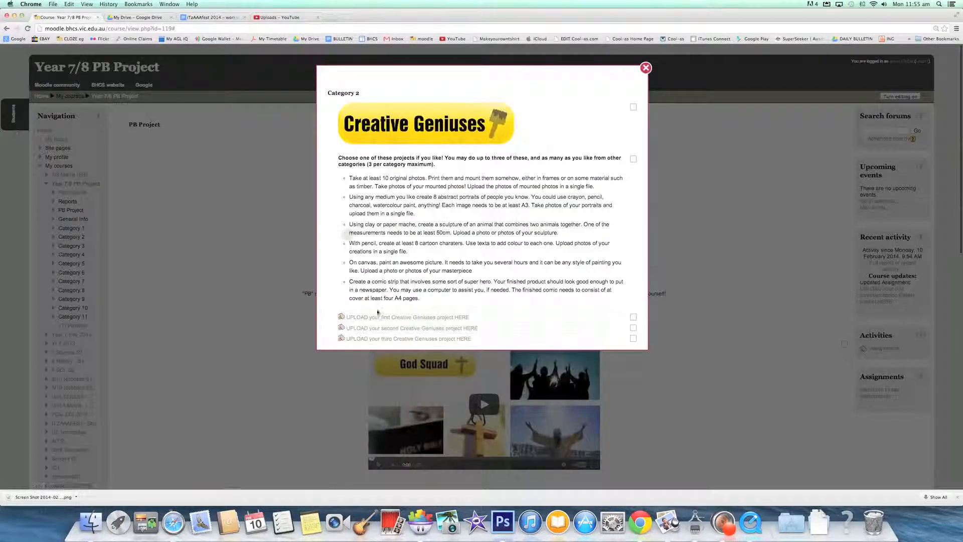
click(383, 317)
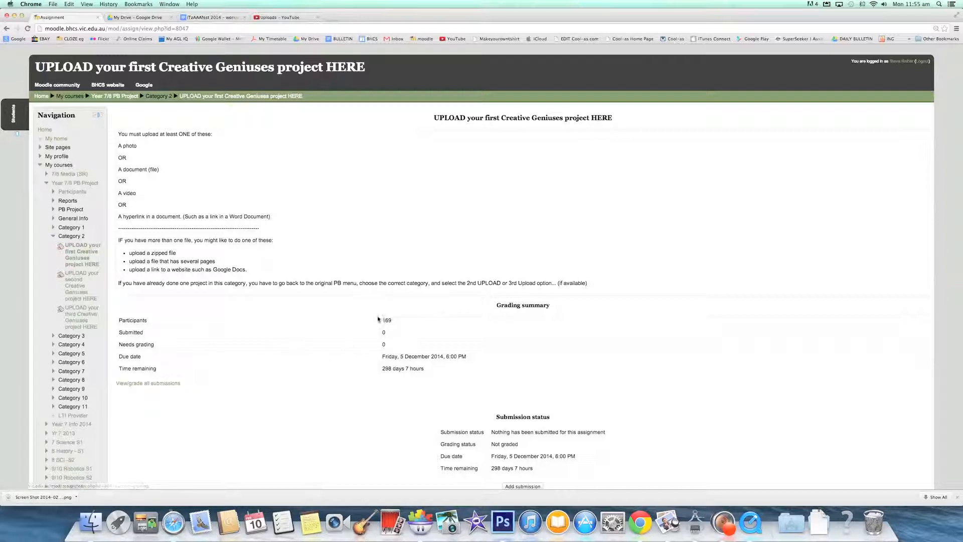
Examine the full list of student submissions for the assignment
click(166, 383)
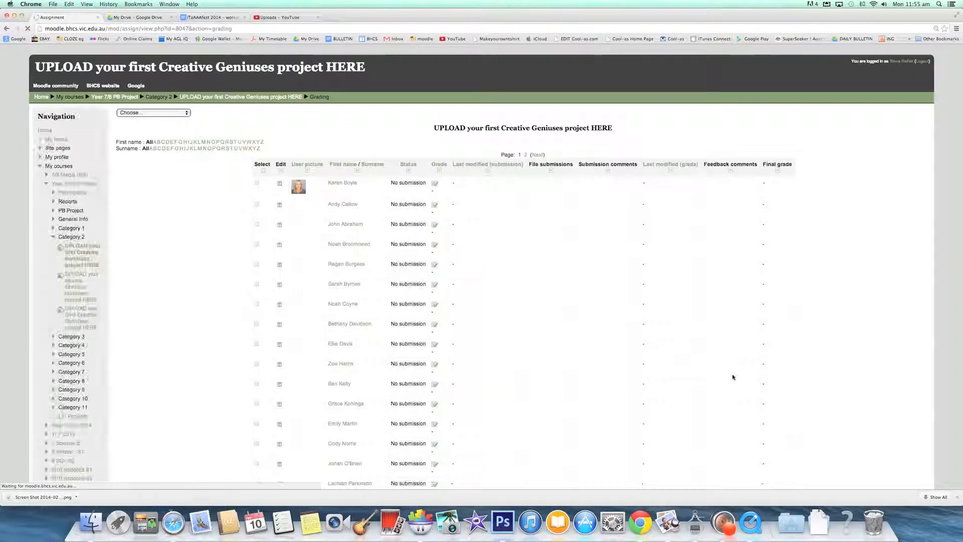
scroll(712, 342, down, 10)
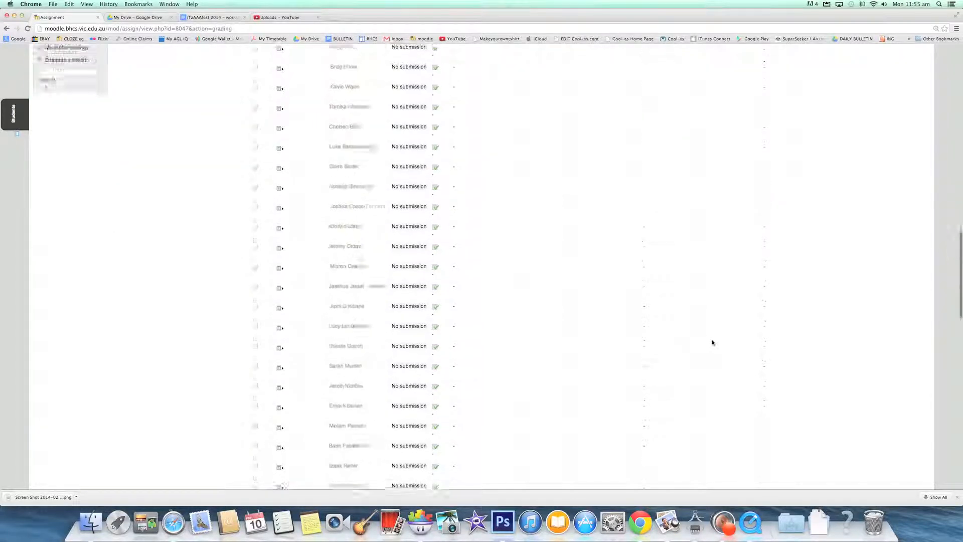
scroll(712, 343, up, 10)
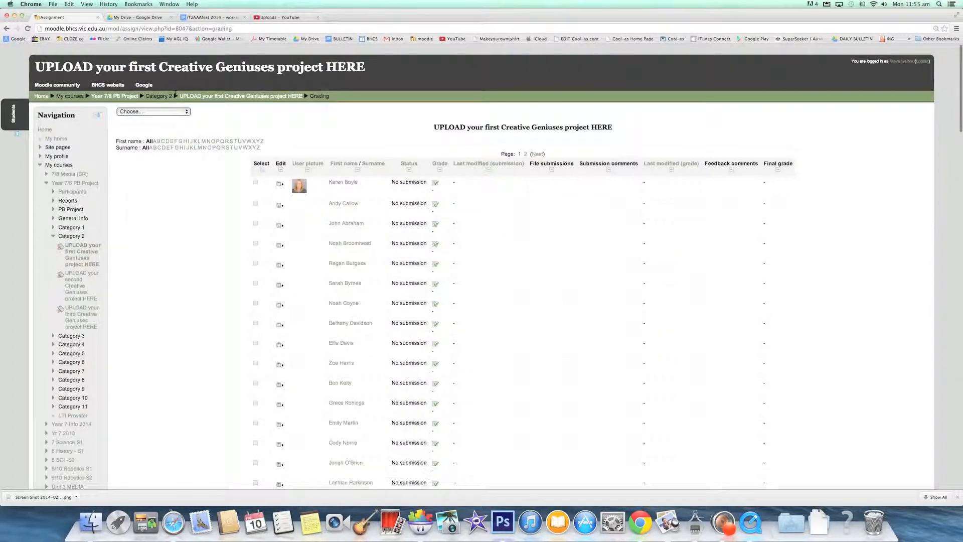
Edit the first Creative Geniuses assignment's settings to use the group mode Separate groups, then save and display it
click(210, 97)
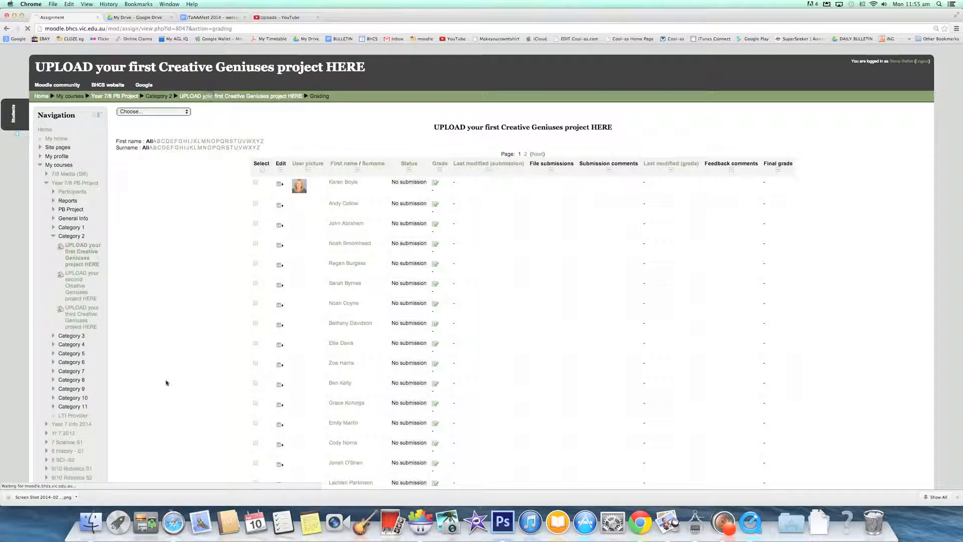
scroll(166, 382, down, 15)
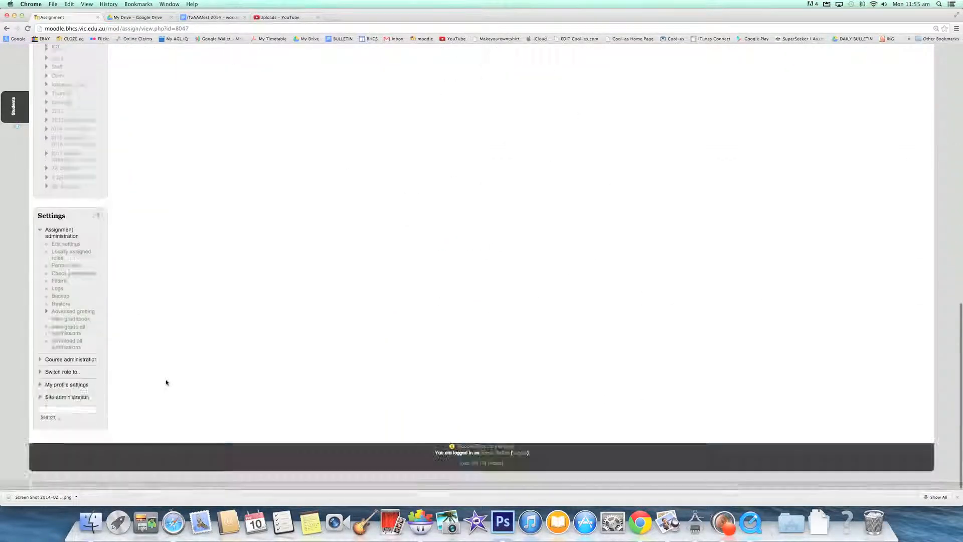
click(64, 251)
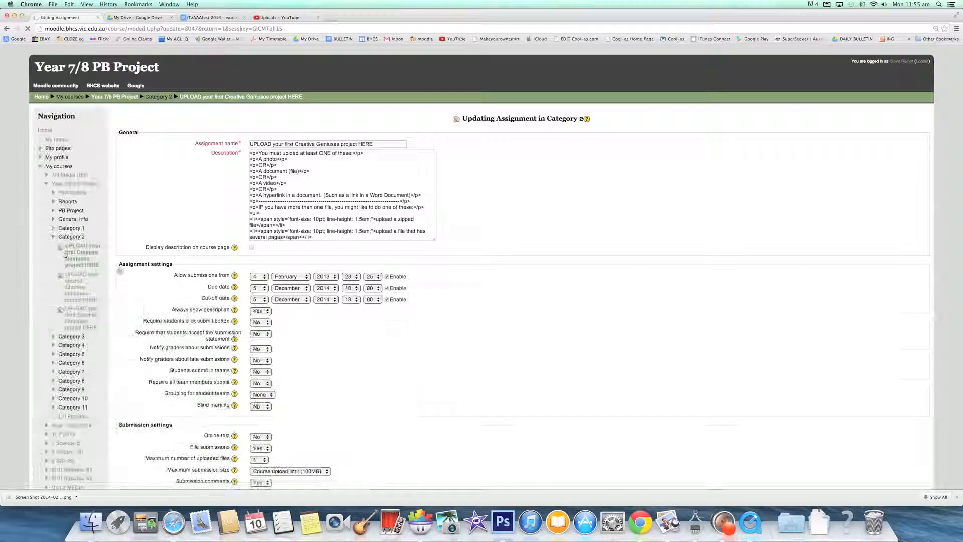
scroll(604, 414, down, 5)
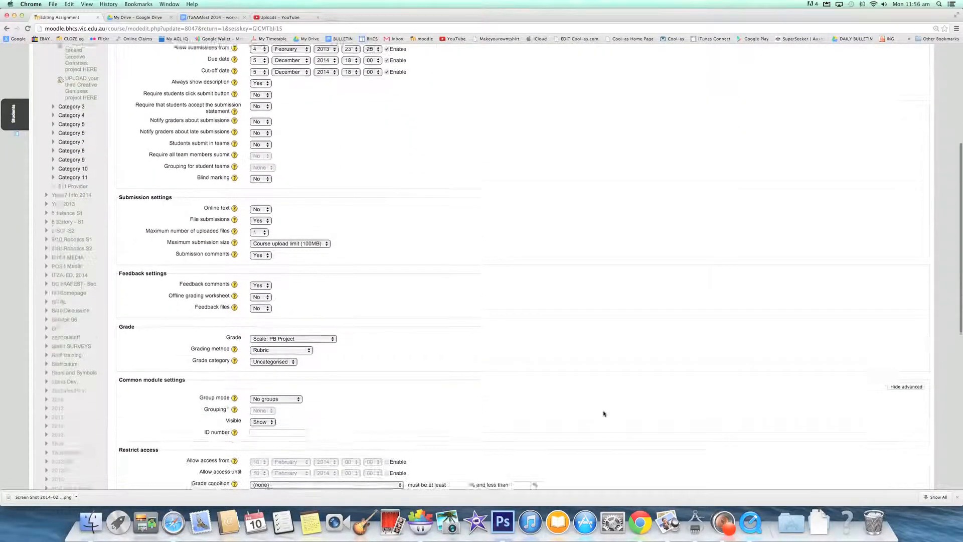
scroll(604, 413, down, 3)
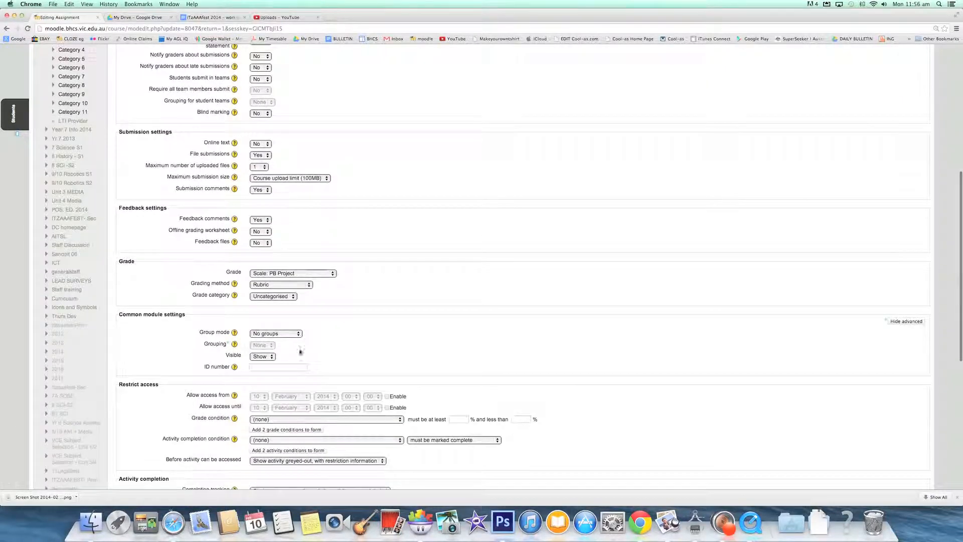
click(295, 333)
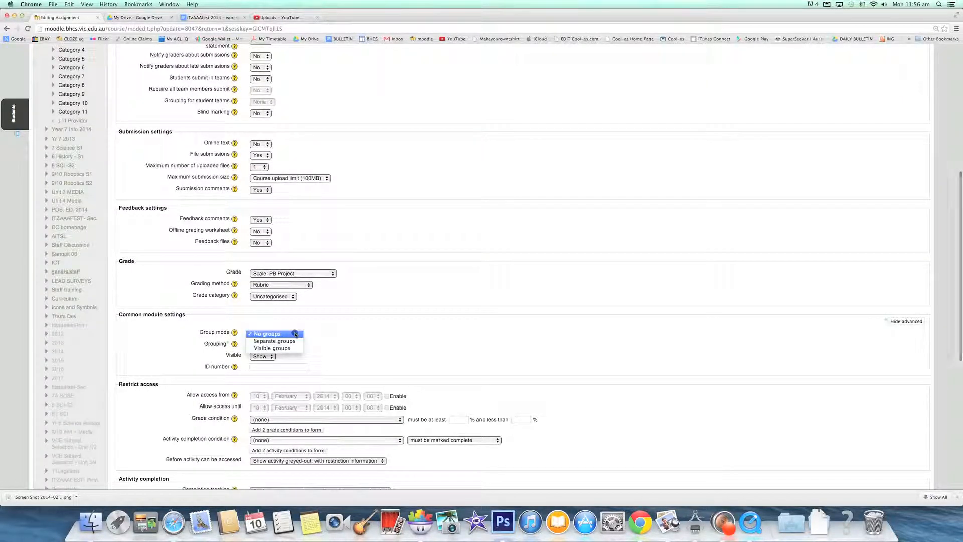
click(275, 341)
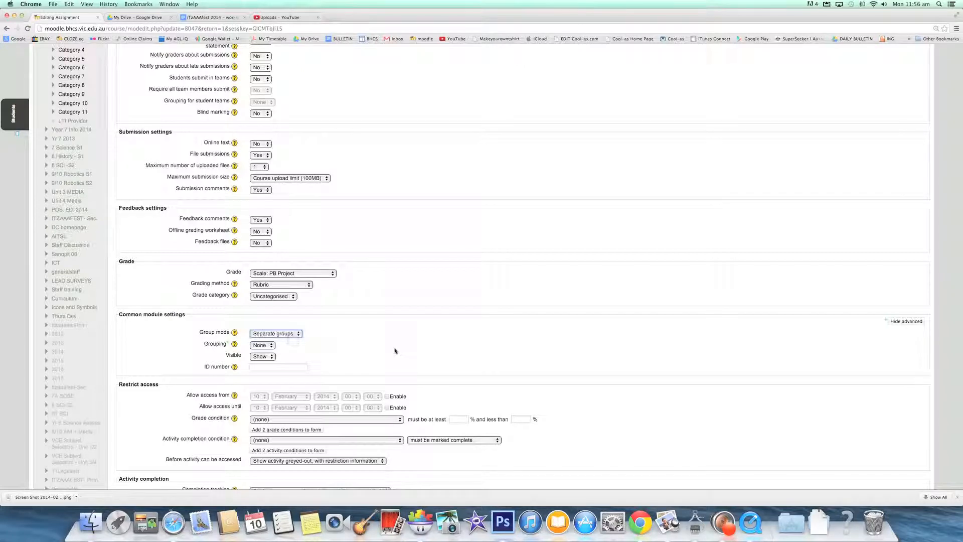
scroll(498, 345, down, 8)
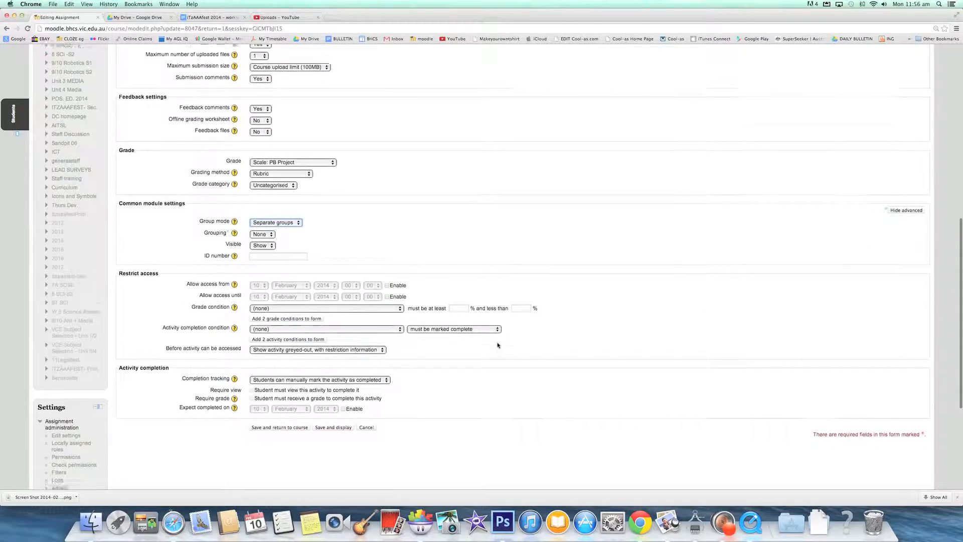
click(290, 321)
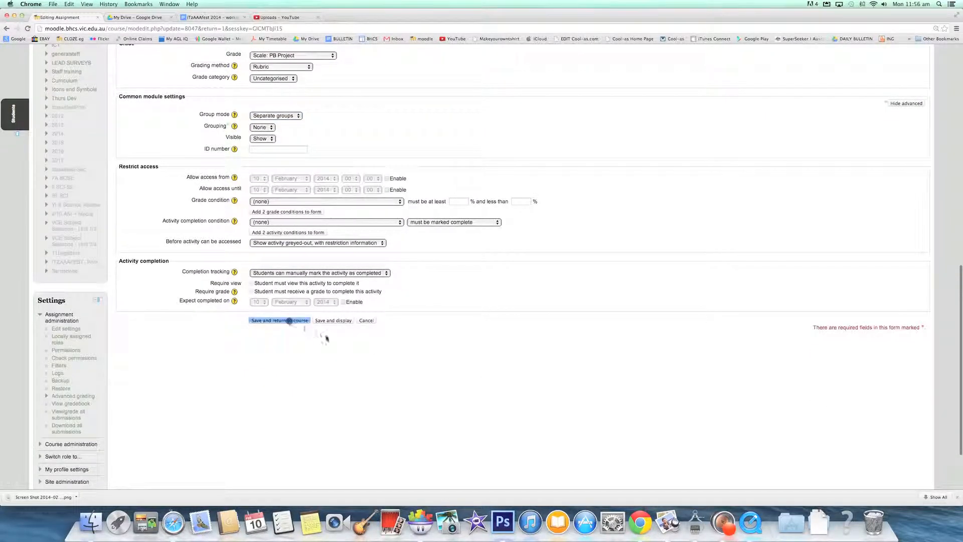
click(333, 321)
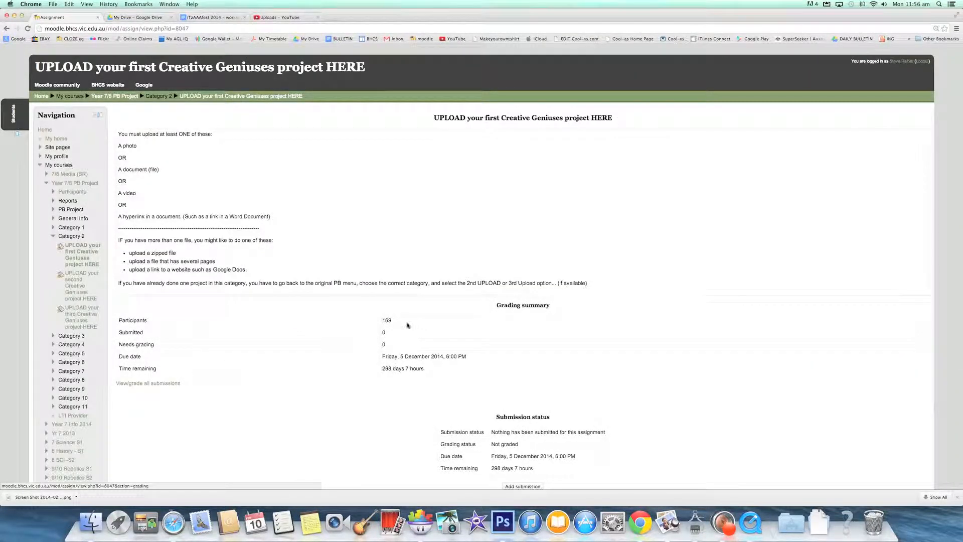
View the assignment's submissions for grading and show only the students in Group A 8BN
click(165, 384)
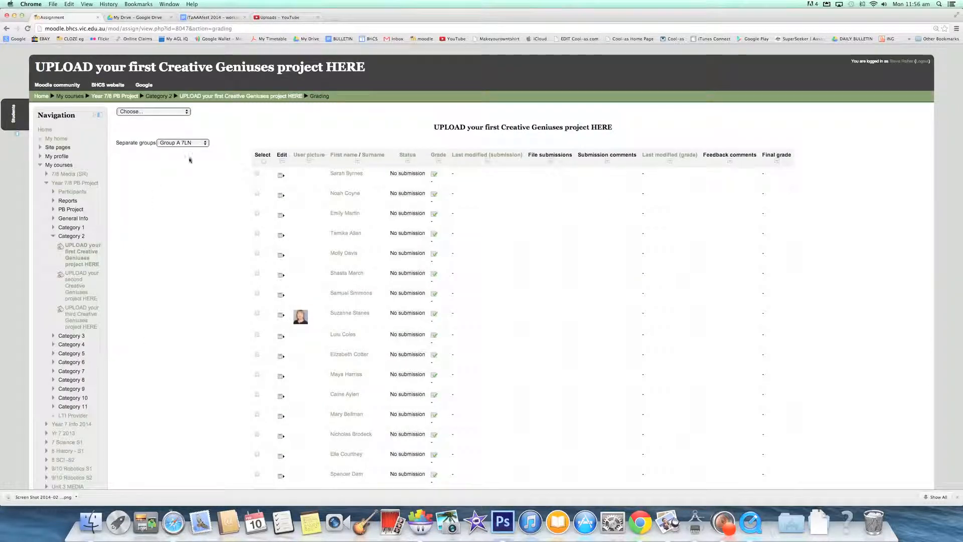
click(205, 143)
click(183, 164)
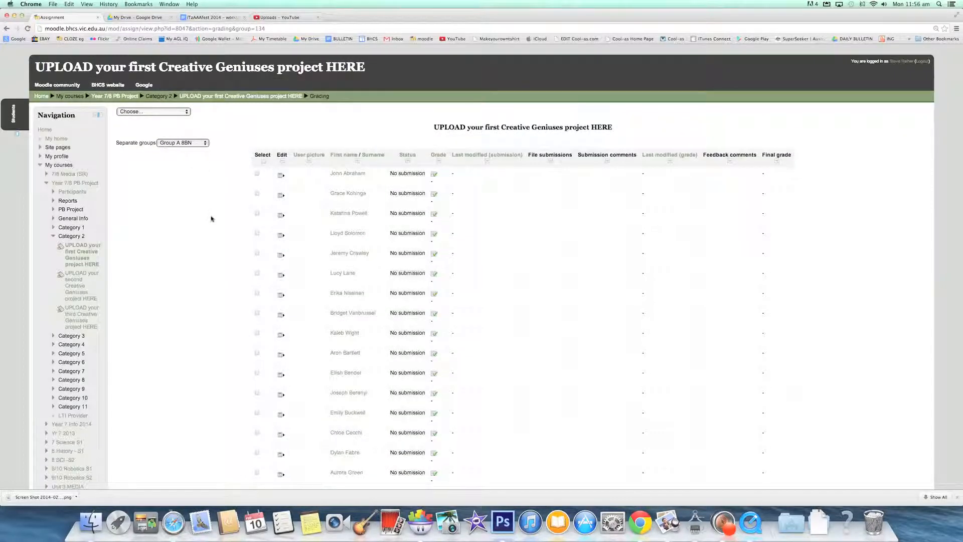
Switch the assignment's grading list from the current class to show only the students in Group A 8KWAR
scroll(211, 218, down, 2)
scroll(211, 218, up, 2)
click(200, 142)
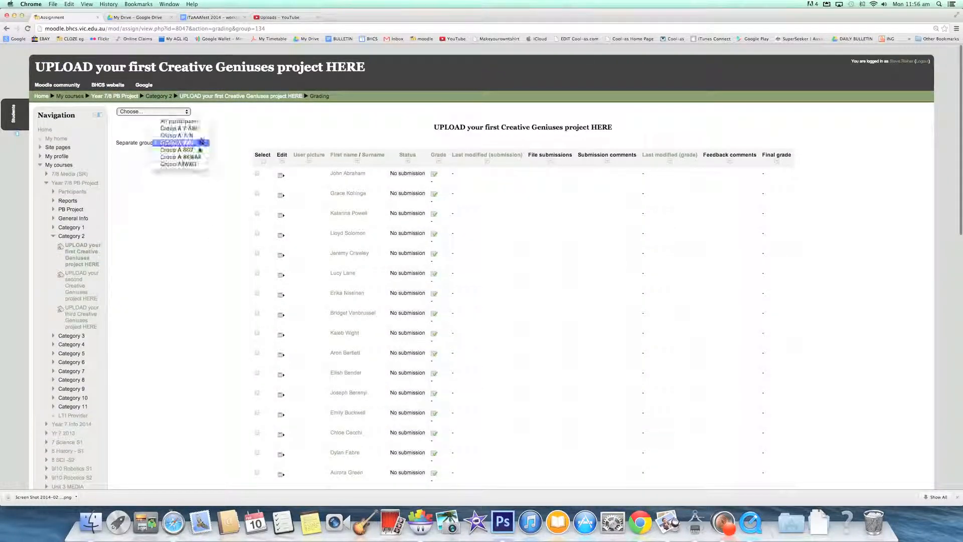
click(196, 157)
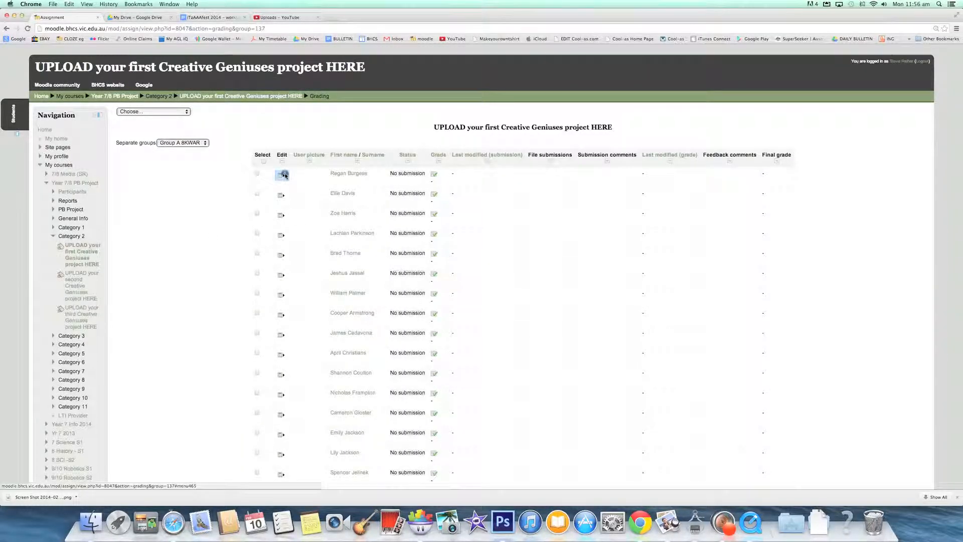
Examine the first listed student's submission status and grading rubric, and return to the Year 7/8 PB Project course page
click(285, 175)
click(297, 179)
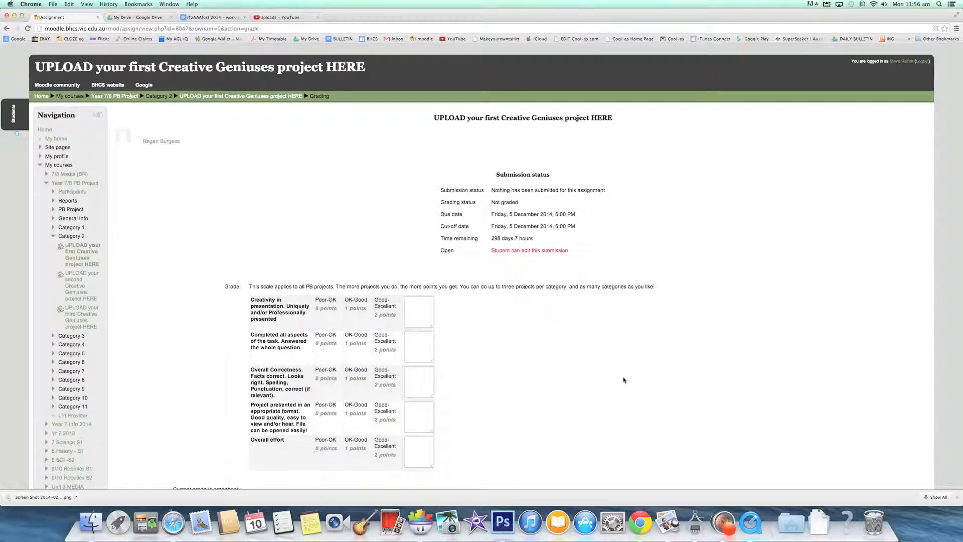
scroll(624, 380, down, 10)
scroll(624, 380, up, 10)
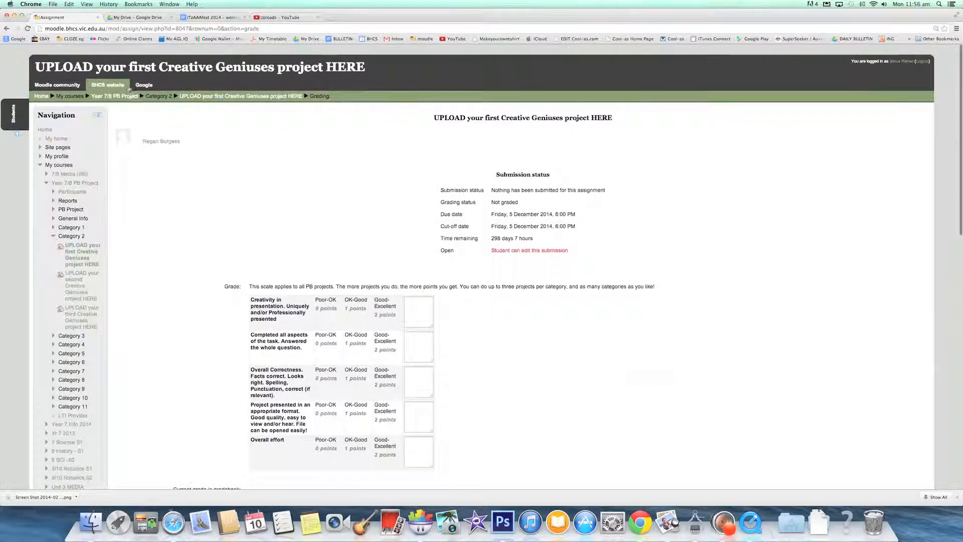
click(125, 97)
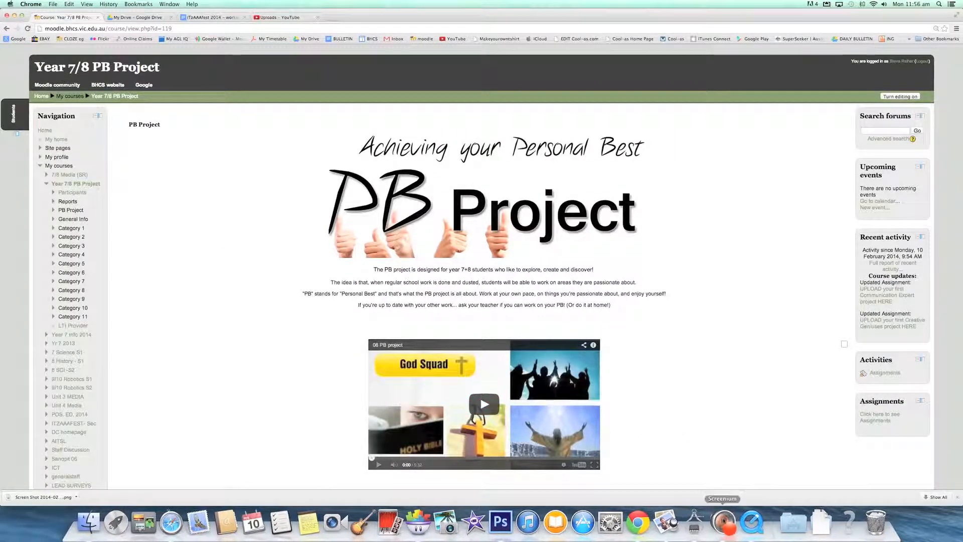
click(727, 524)
right_click(725, 523)
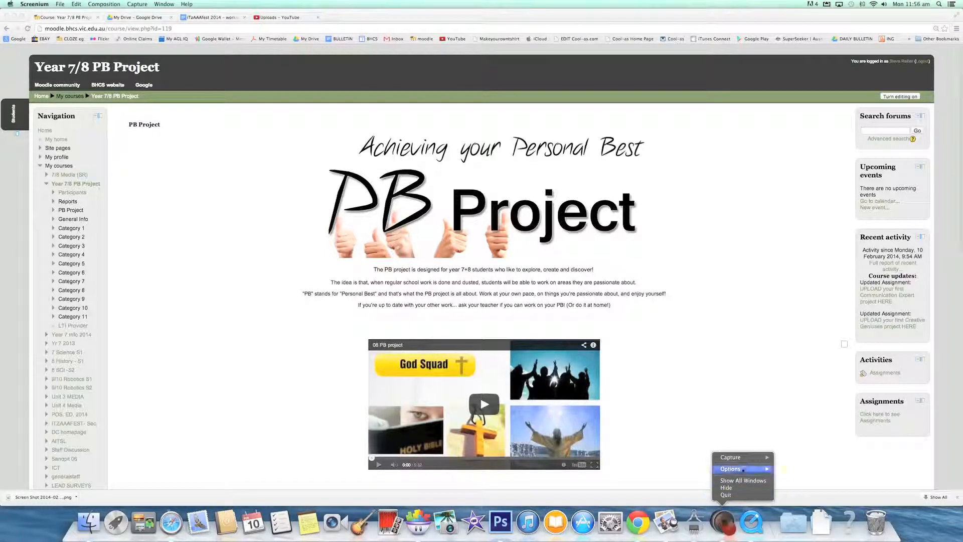
mouse_move(747, 457)
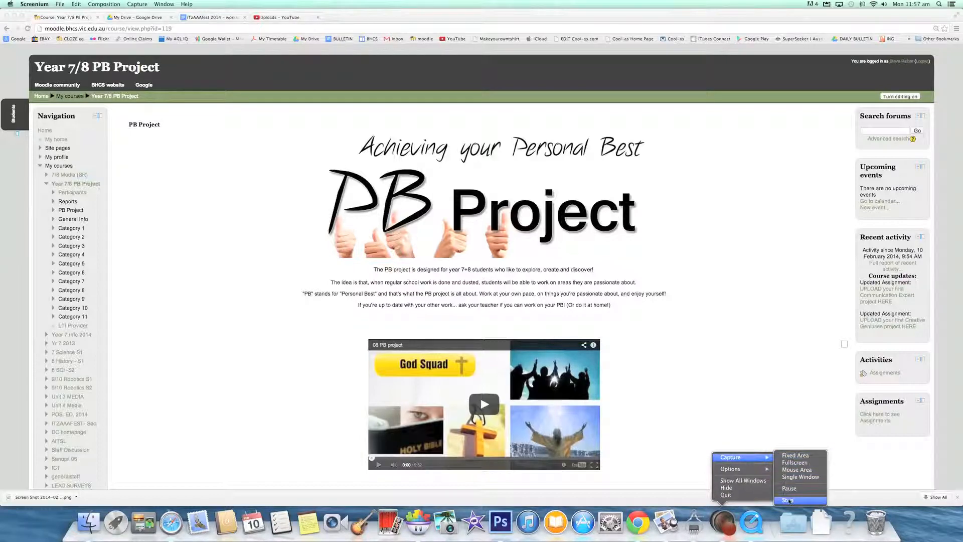